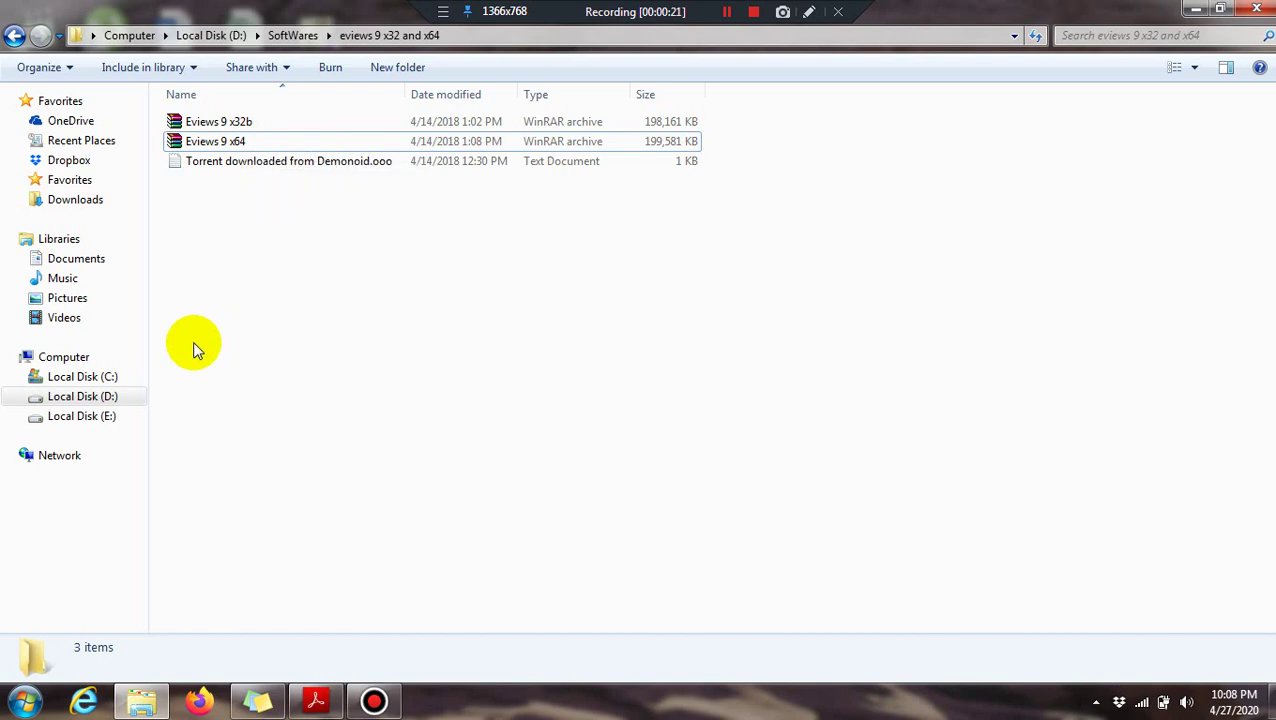
{"action": "right_click", "coordinate": [77, 363]}
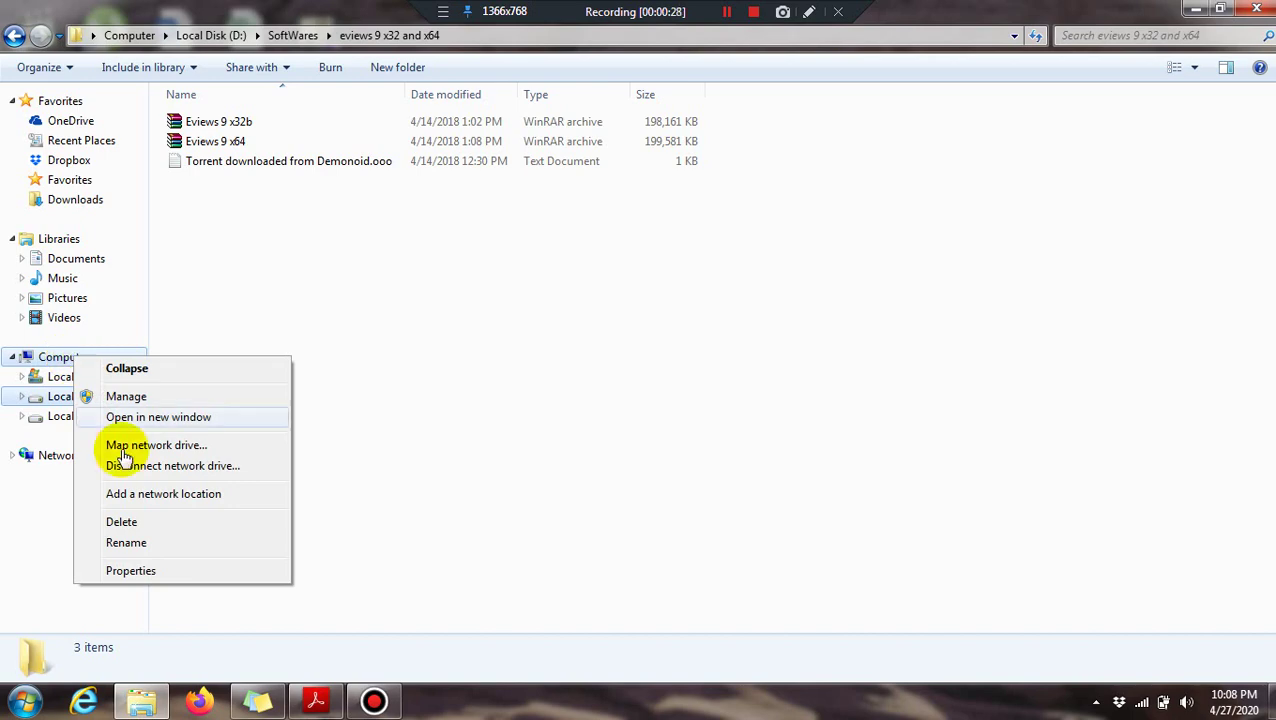
{"action": "left_click", "coordinate": [170, 572]}
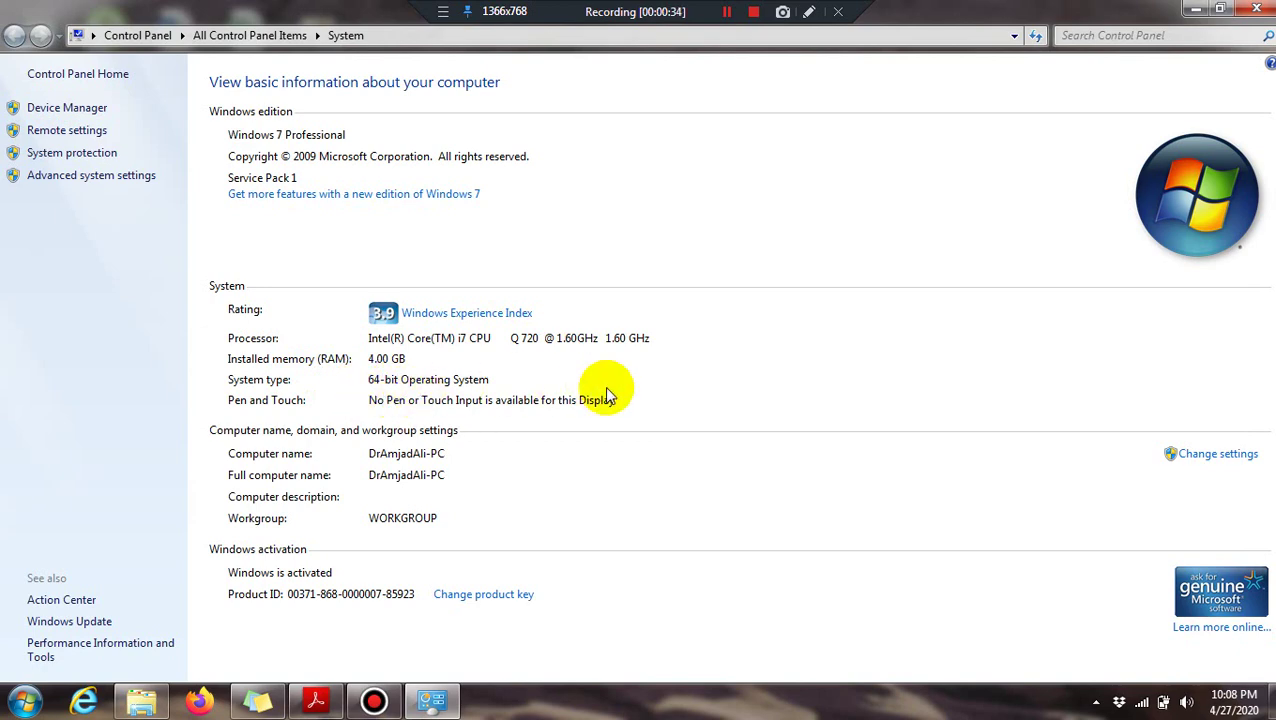
{"action": "left_click", "coordinate": [1254, 10]}
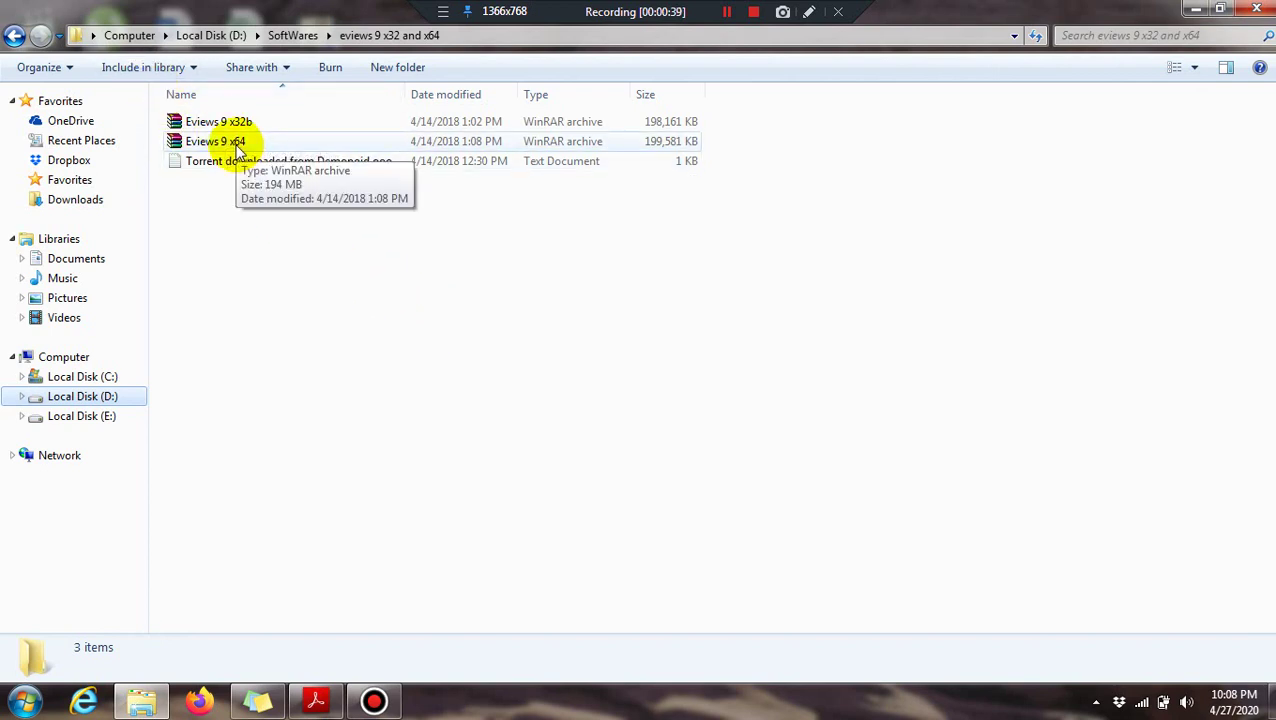
Open the Eviews 9 x64 archive's EViews Enterprise Edition 9.0 (64bit) folder and run EViews9Installer
{"action": "double_click", "coordinate": [237, 142]}
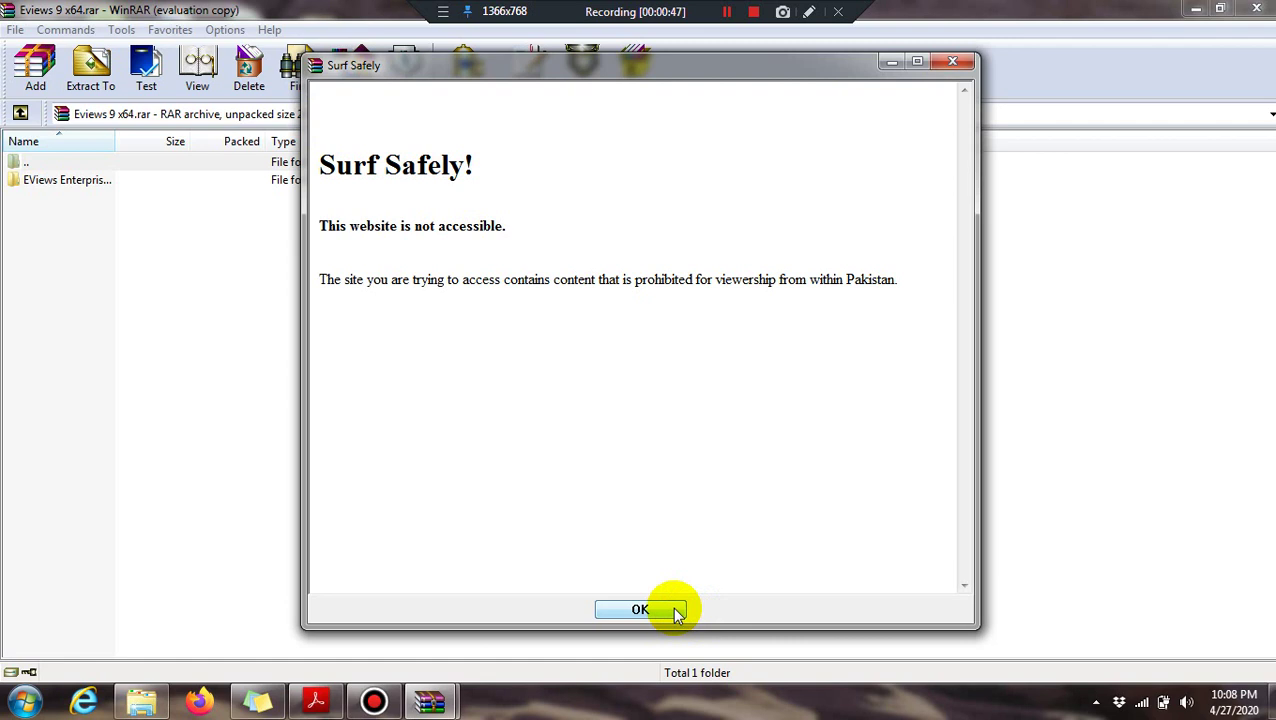
{"action": "left_click", "coordinate": [640, 610]}
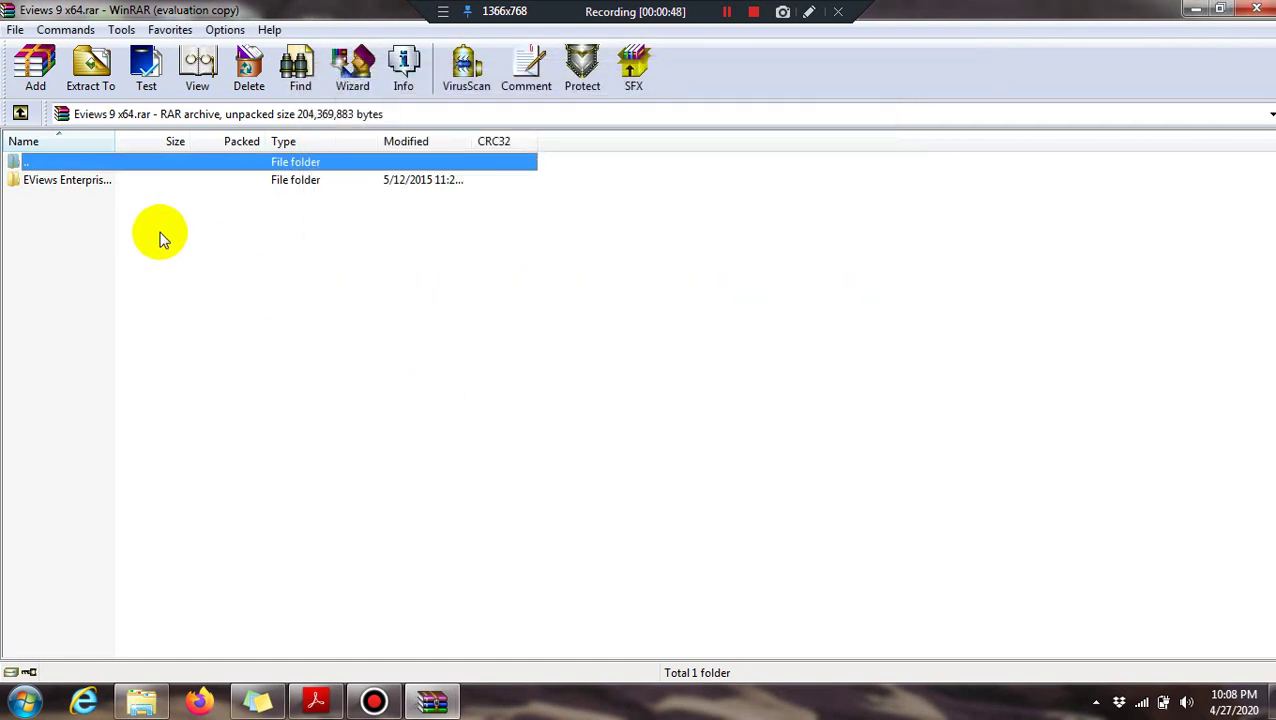
{"action": "double_click", "coordinate": [91, 188]}
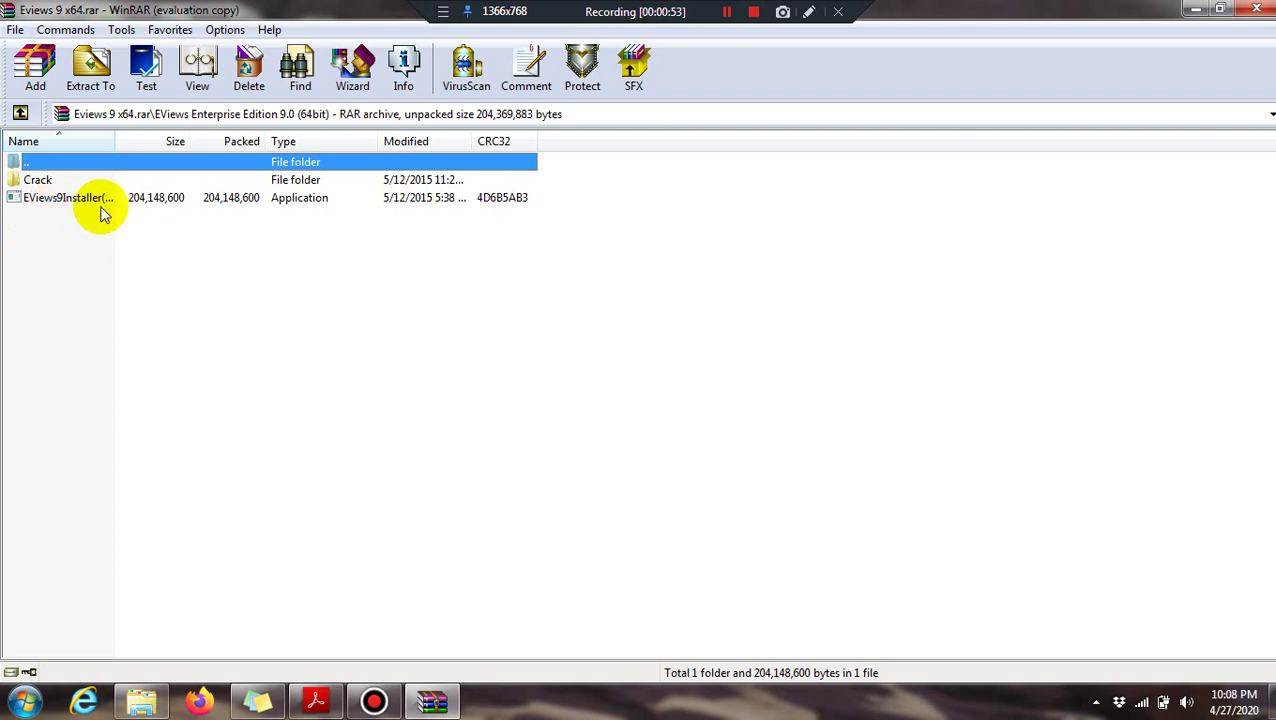
{"action": "double_click", "coordinate": [95, 205]}
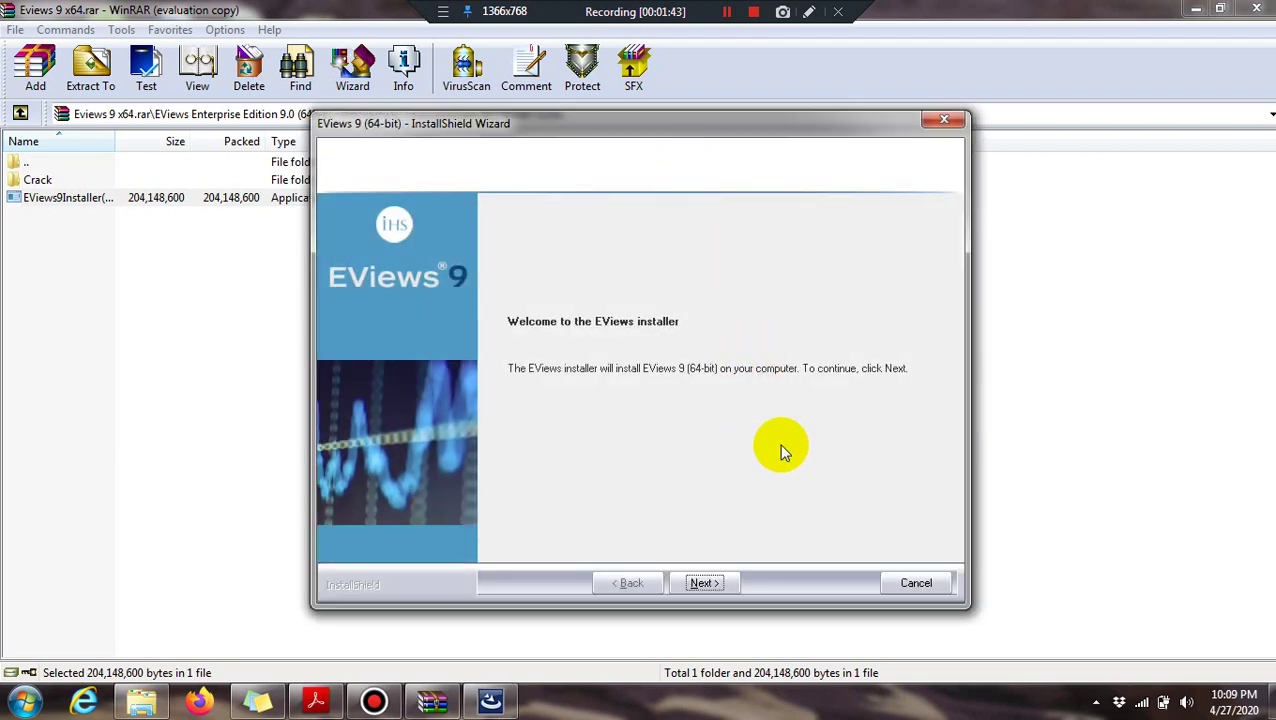
Nudge the installer window up and advance past the welcome page to the License Agreement
{"action": "left_click_drag", "start_coordinate": [766, 128], "coordinate": [767, 117]}
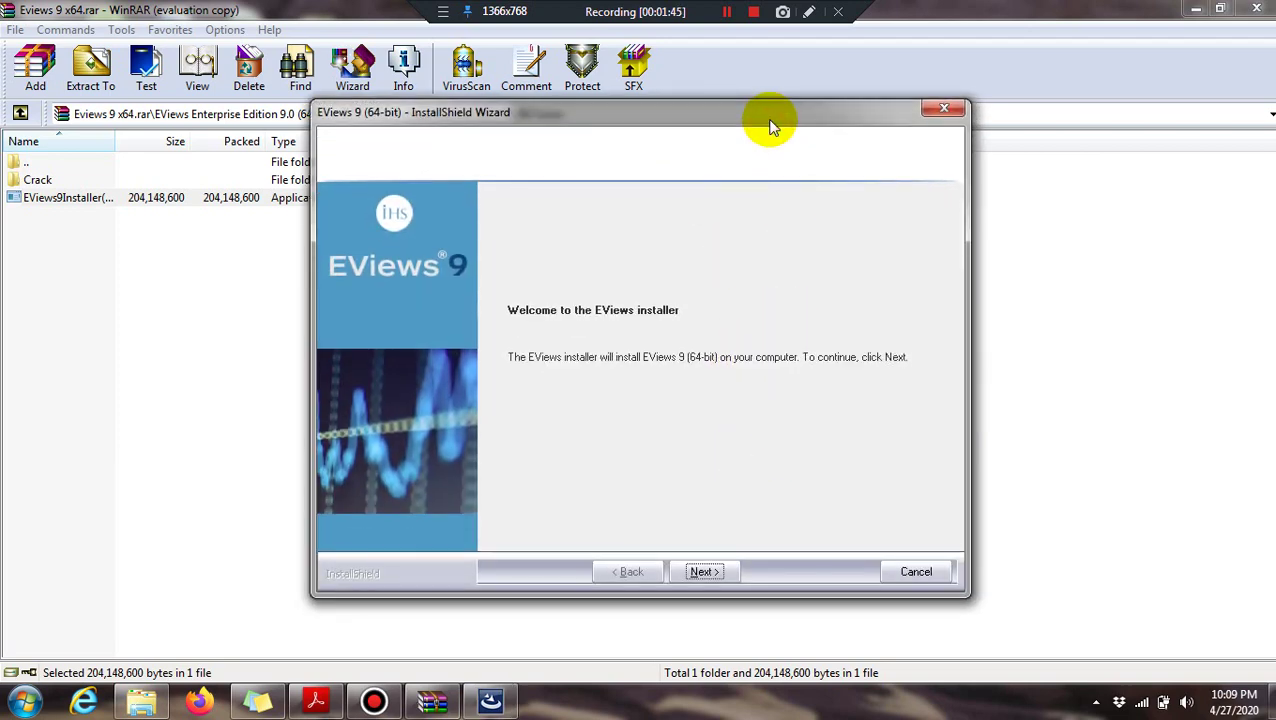
{"action": "left_click", "coordinate": [706, 572]}
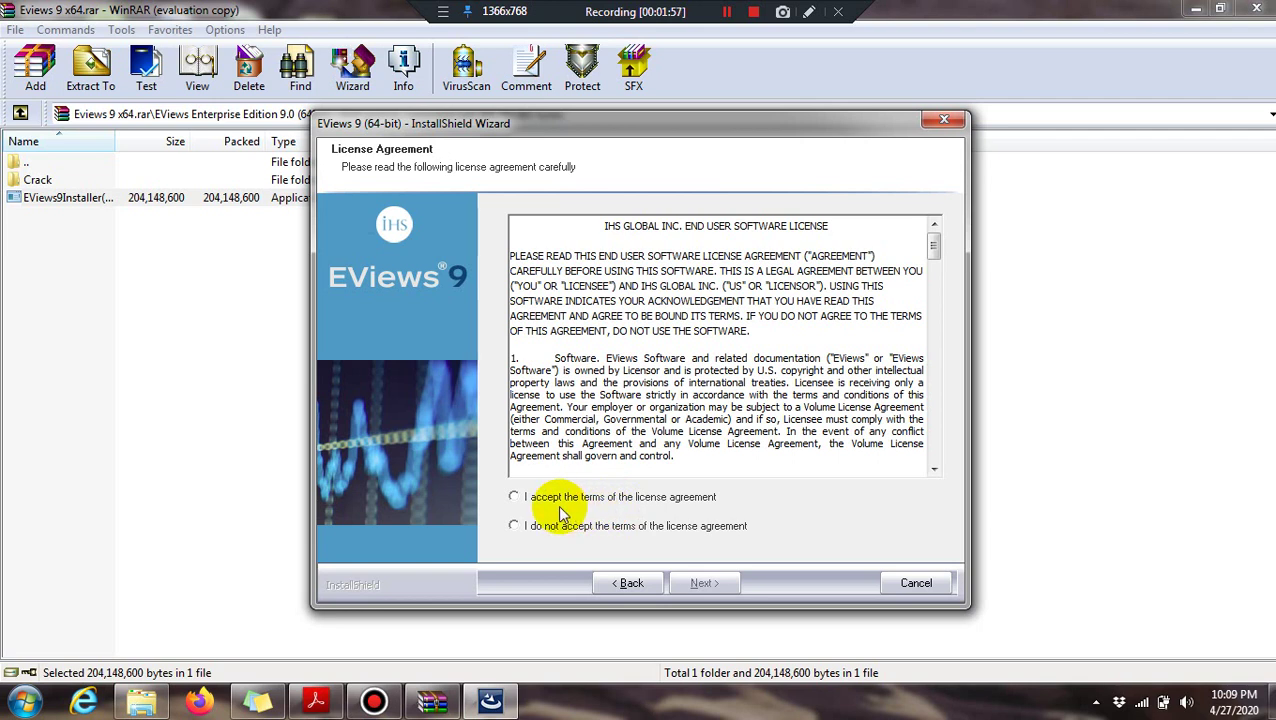
Accept the license terms and advance to Choose Destination Location at C:\Program Files\EViews 9
{"action": "left_click", "coordinate": [514, 499]}
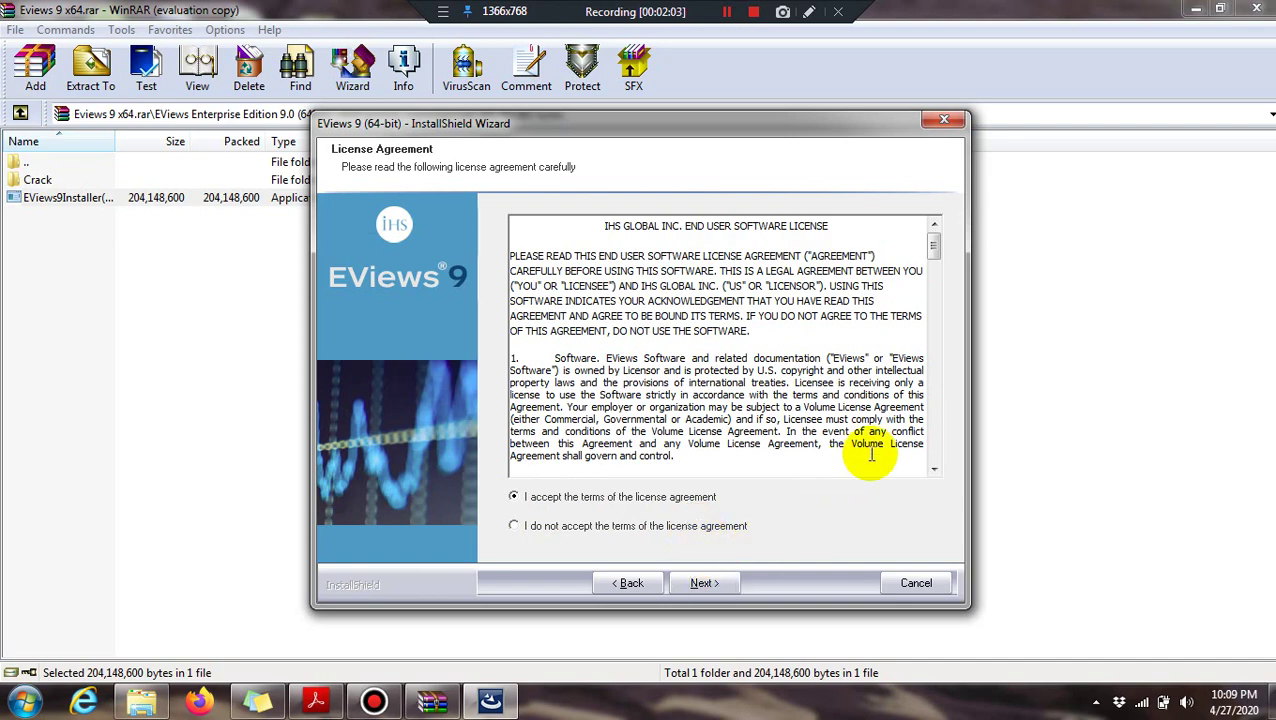
{"action": "mouse_move", "coordinate": [934, 245]}
{"action": "left_mouse_down"}
{"action": "mouse_move", "coordinate": [937, 462]}
{"action": "mouse_move", "coordinate": [937, 248]}
{"action": "left_mouse_up"}
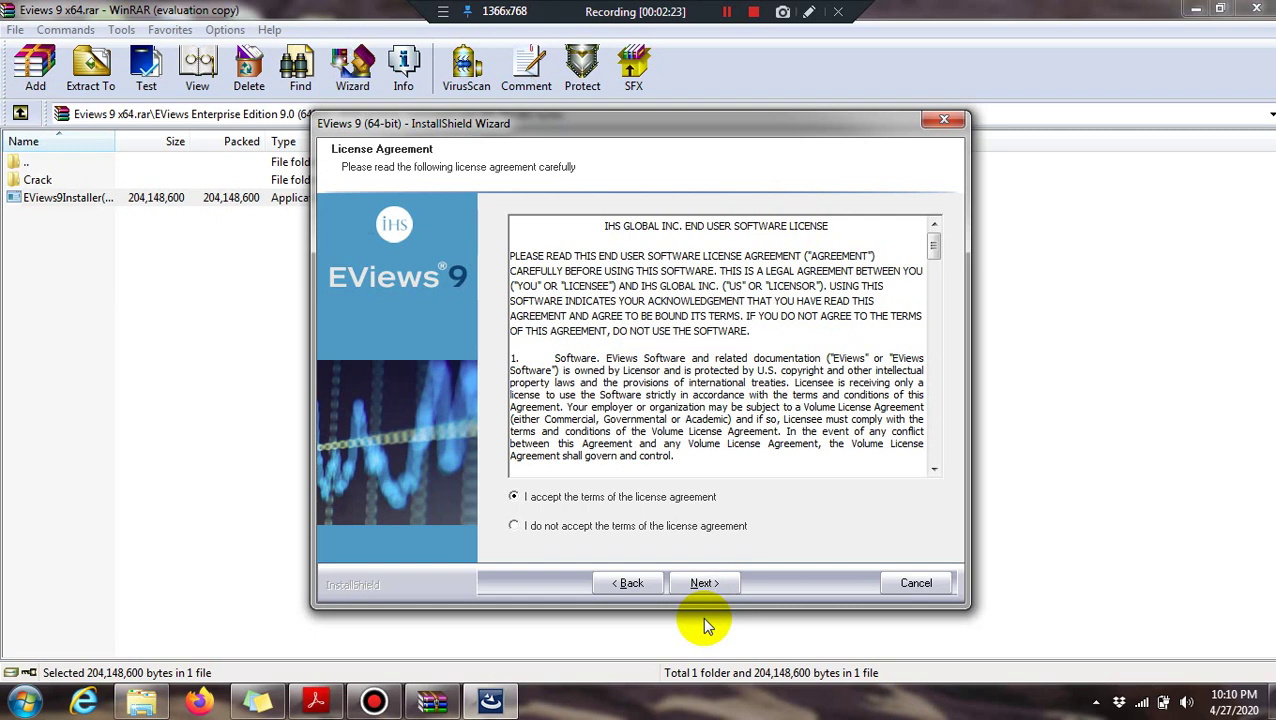
{"action": "left_click", "coordinate": [704, 583]}
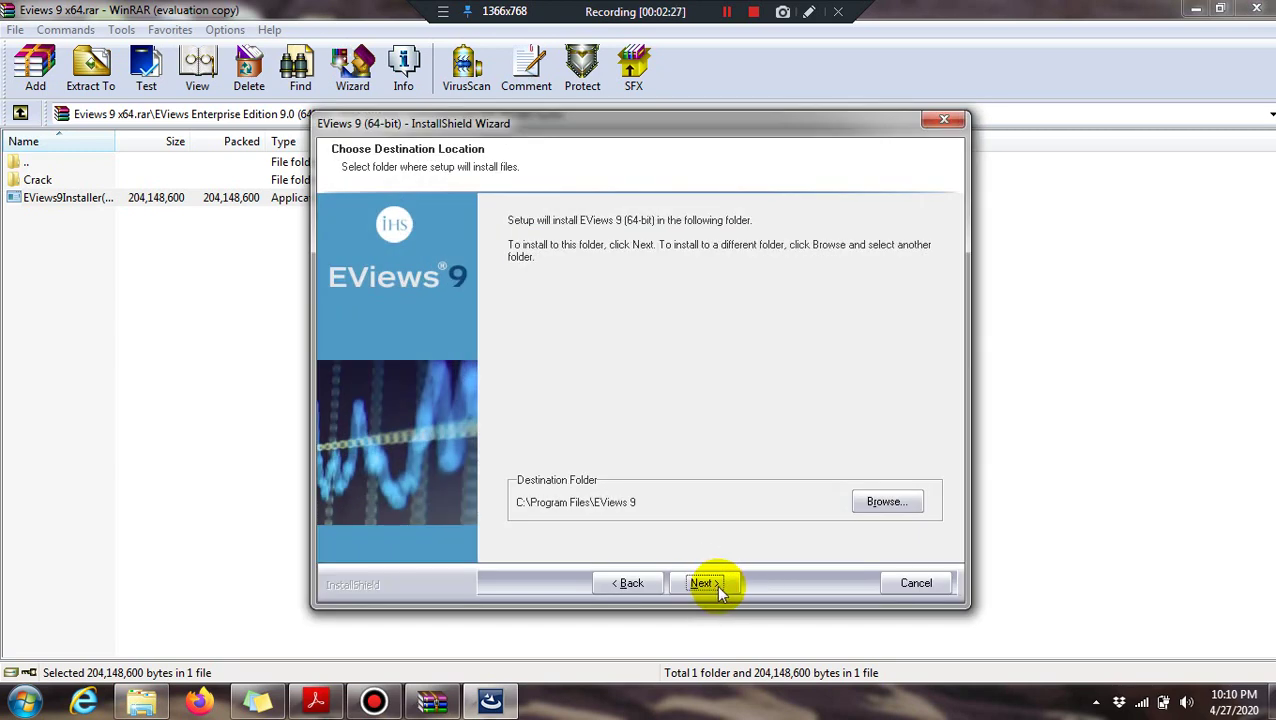
Keep C:\Program Files\EViews 9, enter the serial number for anyone using this computer, and continue
{"action": "left_click", "coordinate": [714, 585]}
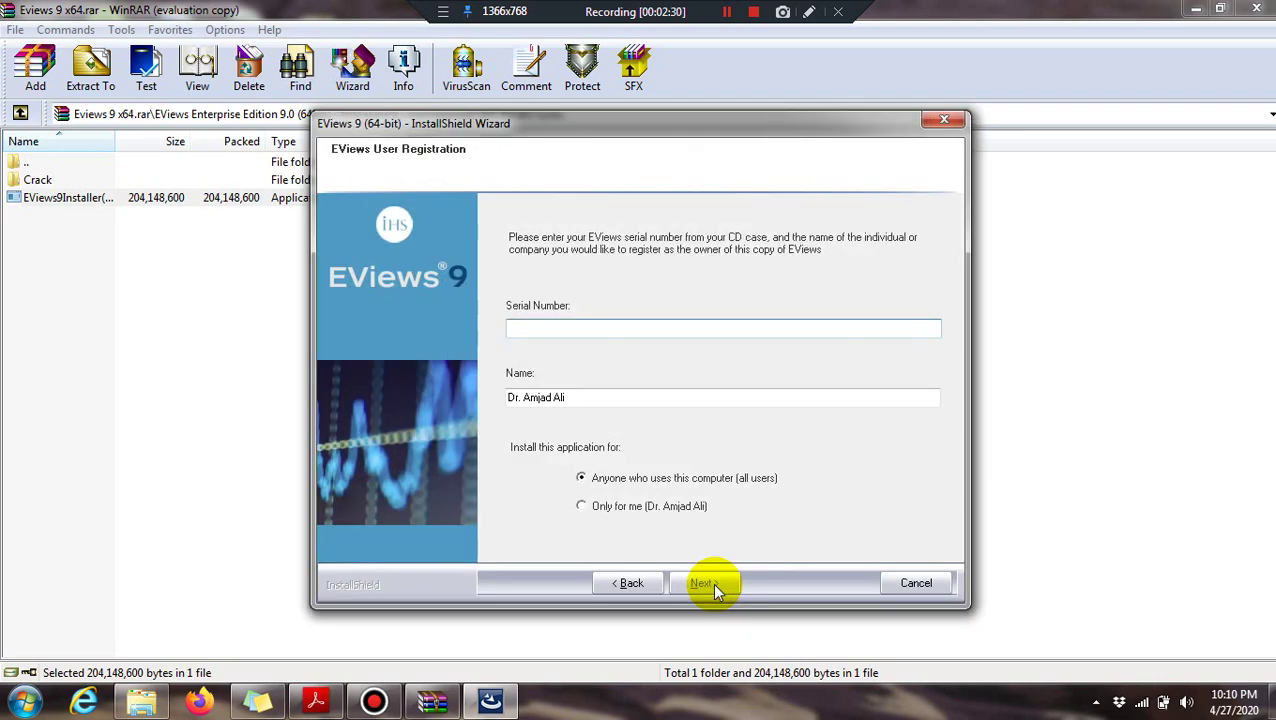
{"action": "left_click", "coordinate": [670, 326]}
{"action": "type", "text": "demo"}
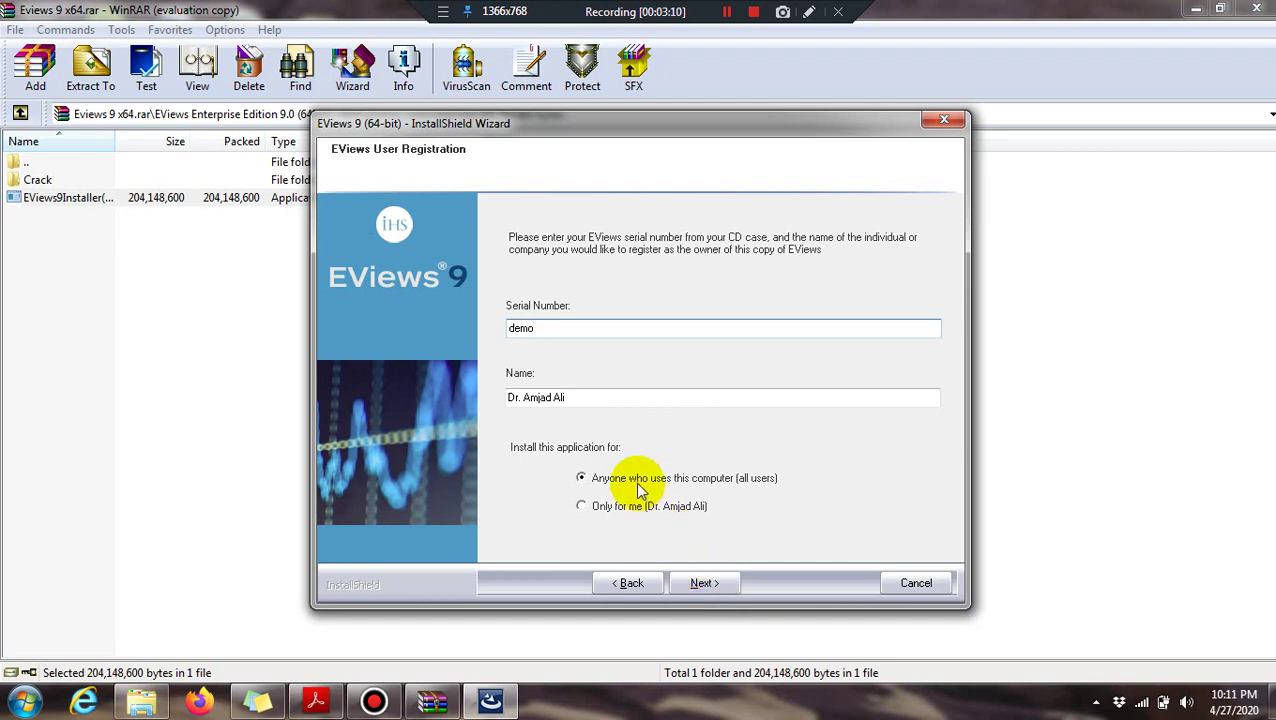
{"action": "left_click", "coordinate": [703, 583]}
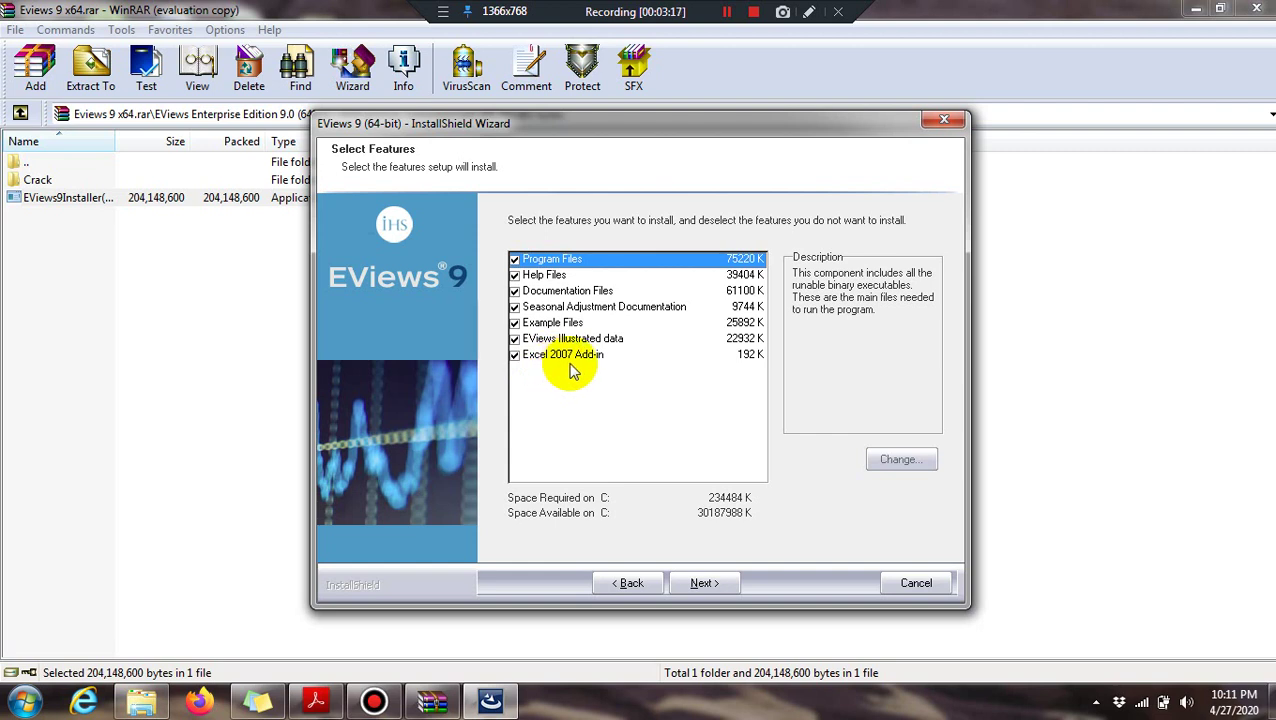
Uncheck the Excel 2007 Add-in (234292 K required) and continue to Select Program Folder
{"action": "left_click", "coordinate": [515, 357]}
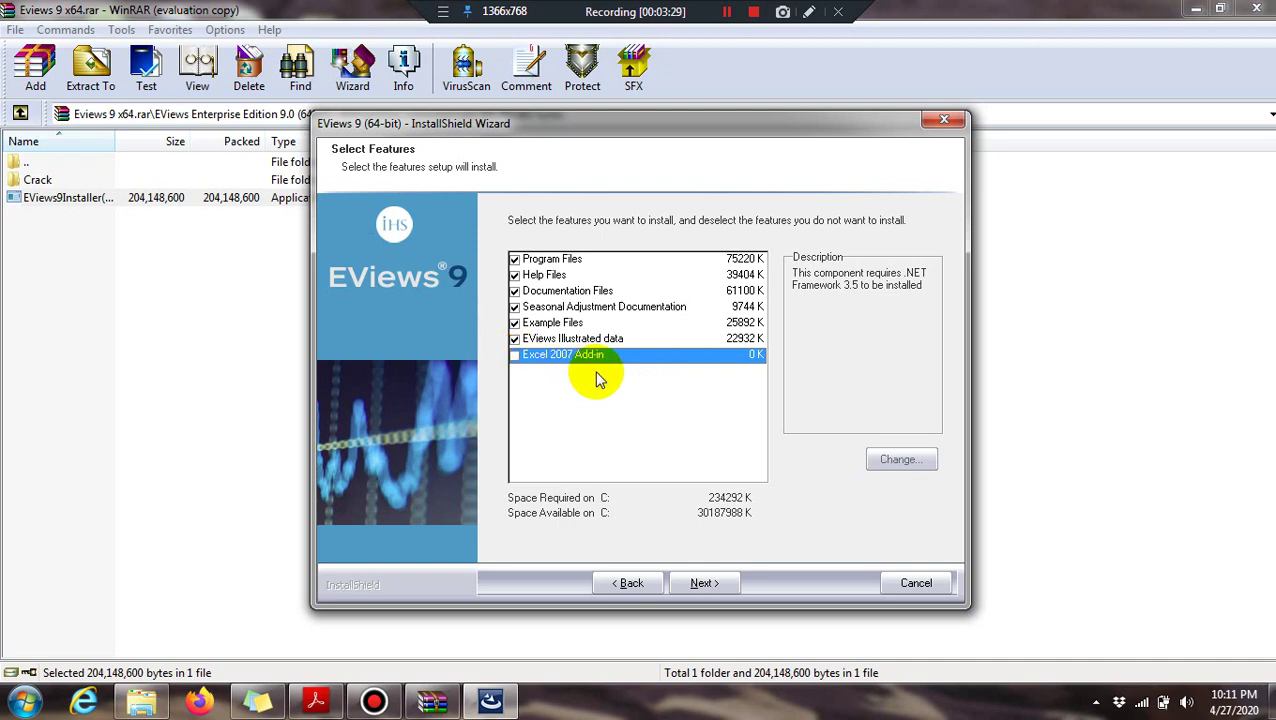
{"action": "left_click", "coordinate": [716, 582]}
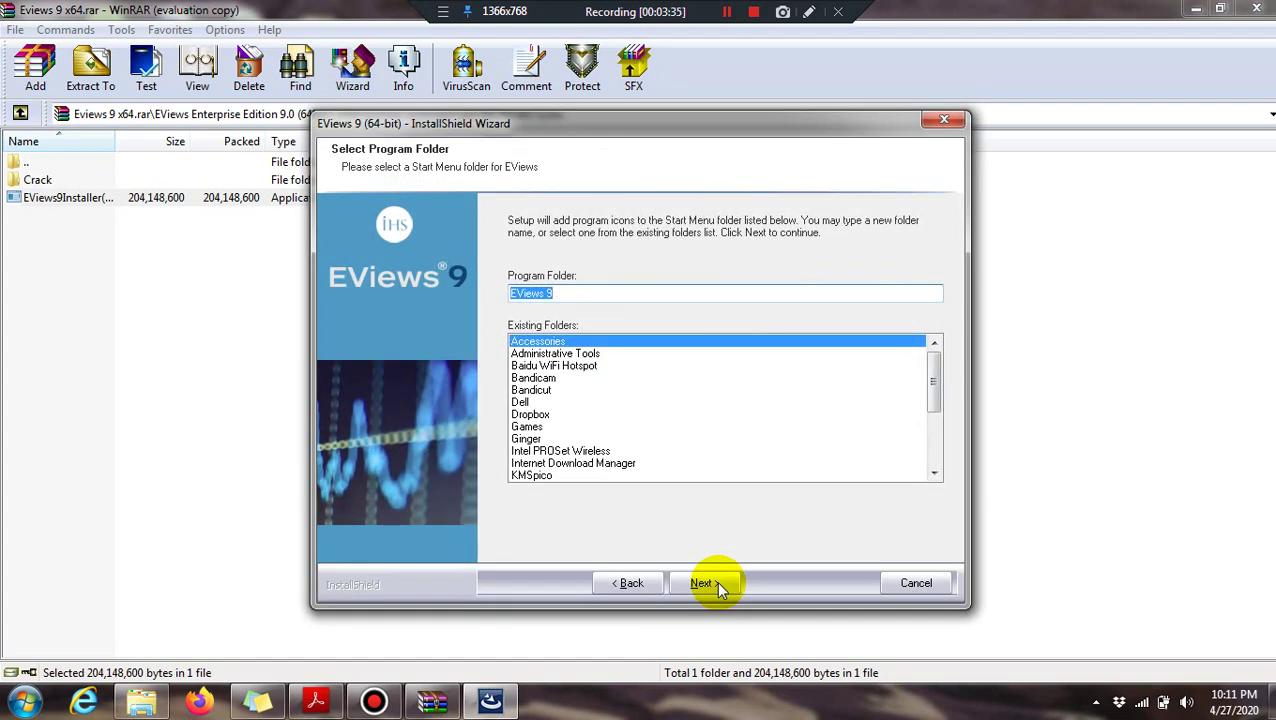
Keep 'EViews 9' as the Start Menu program folder and continue
{"action": "left_click", "coordinate": [716, 582]}
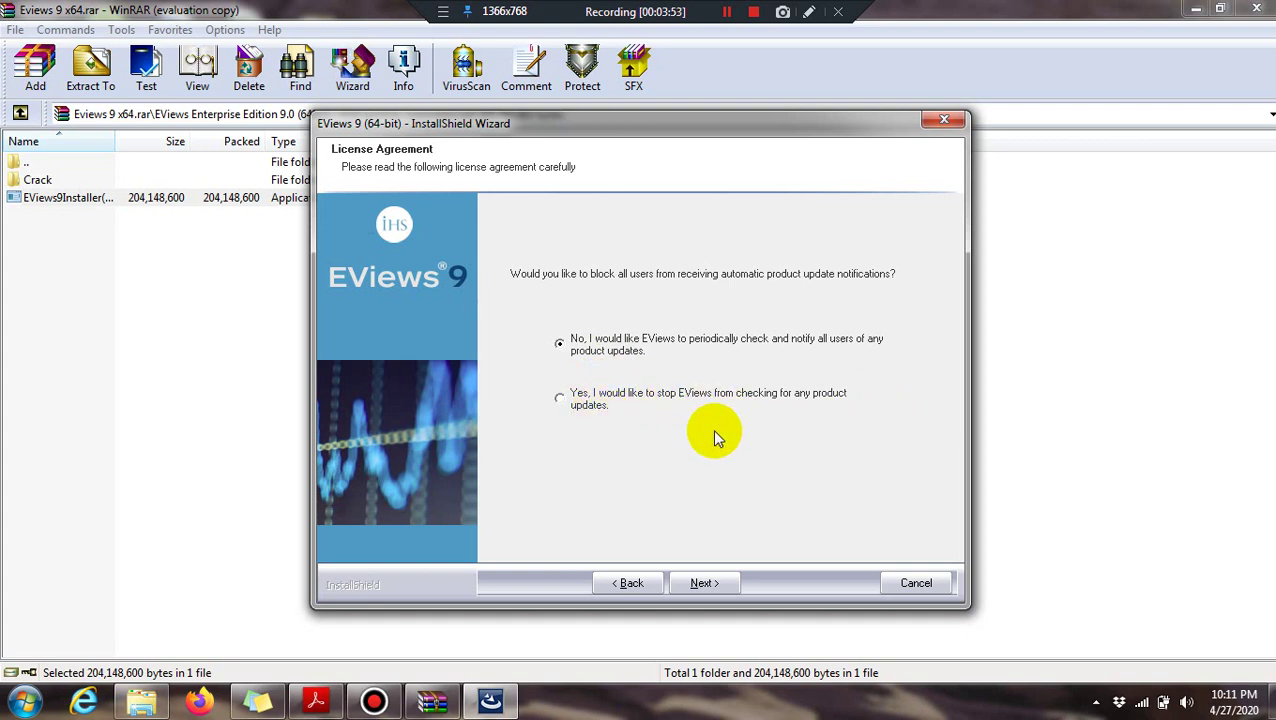
Choose 'Yes, I would like to stop EViews from checking for any product updates' and begin installing
{"action": "left_click", "coordinate": [561, 400]}
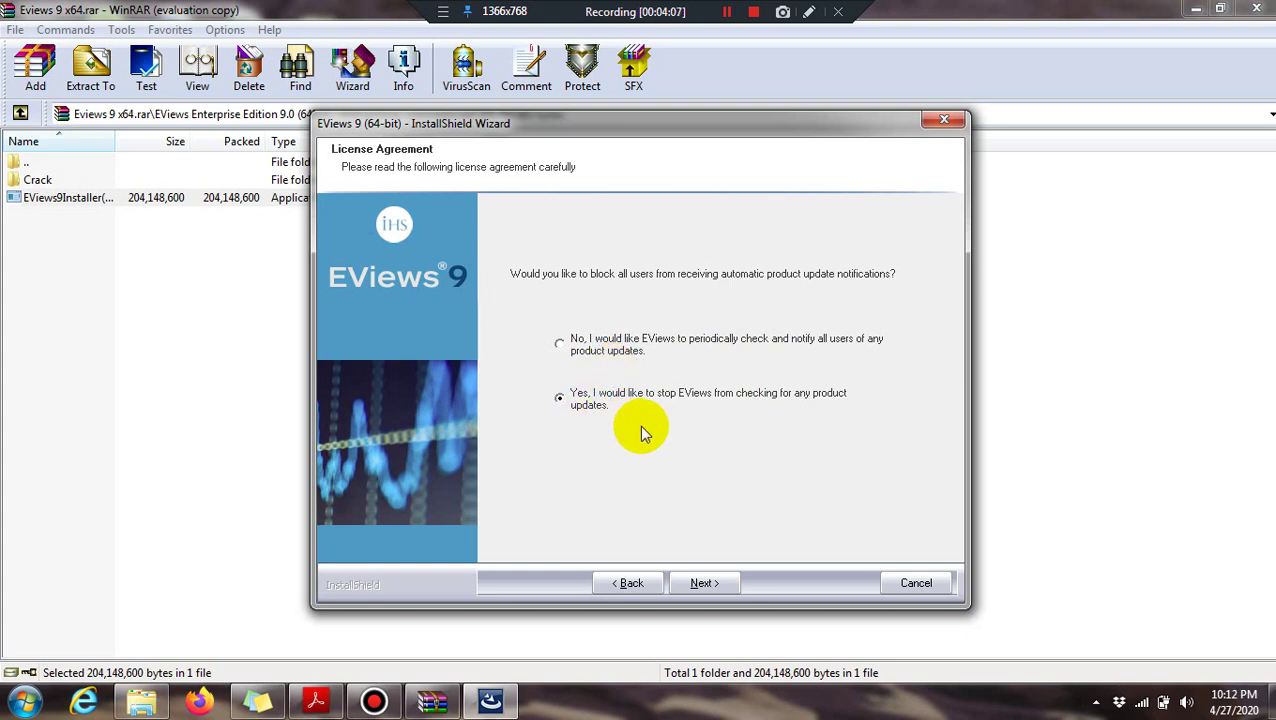
{"action": "left_click", "coordinate": [705, 583]}
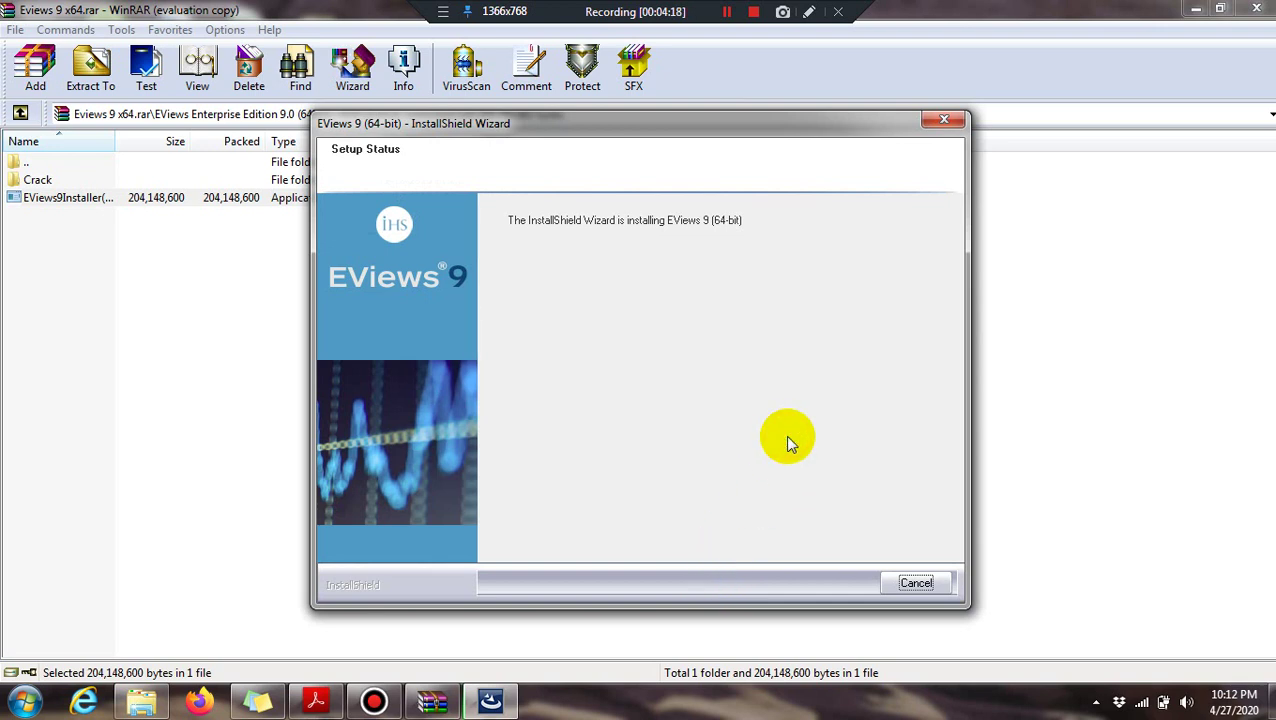
Shift the installer window slightly right while Setup Status copies the EViews 9 files
{"action": "left_click", "coordinate": [713, 135]}
{"action": "left_click_drag", "start_coordinate": [713, 133], "coordinate": [746, 129]}
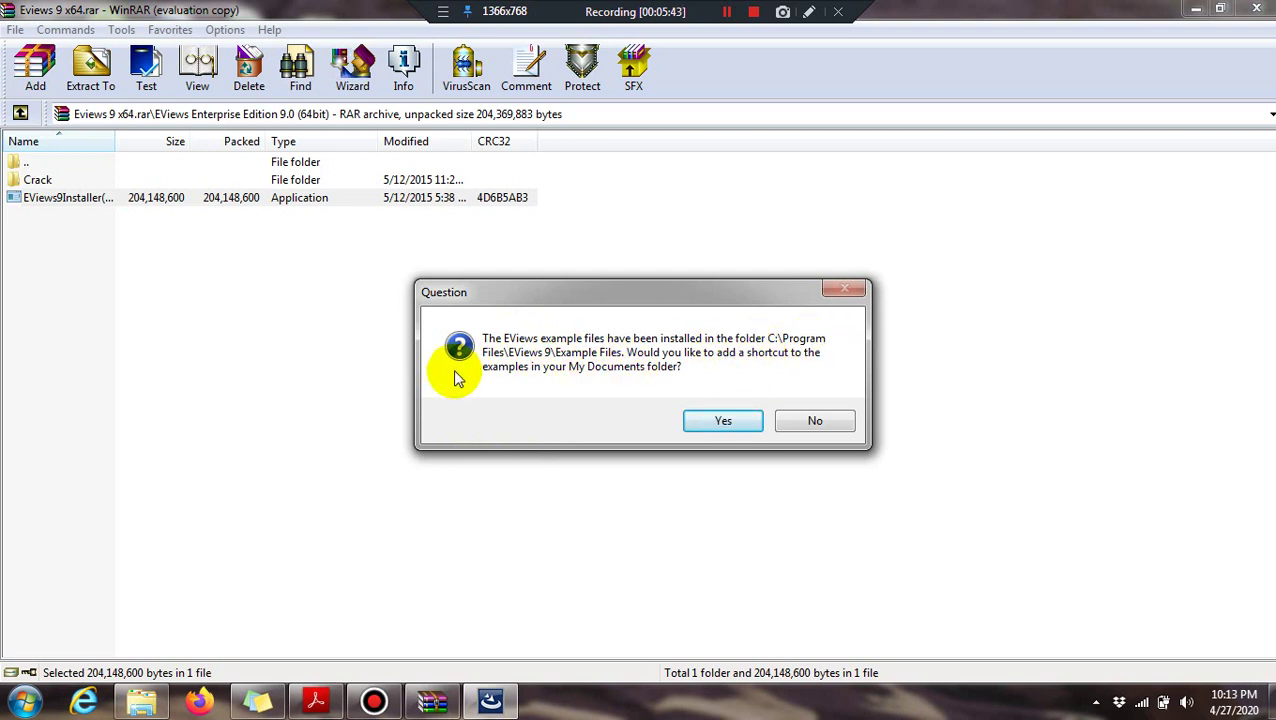
Answer Yes to both the My Documents example-files shortcut and the EViews desktop icon
{"action": "left_click", "coordinate": [700, 424]}
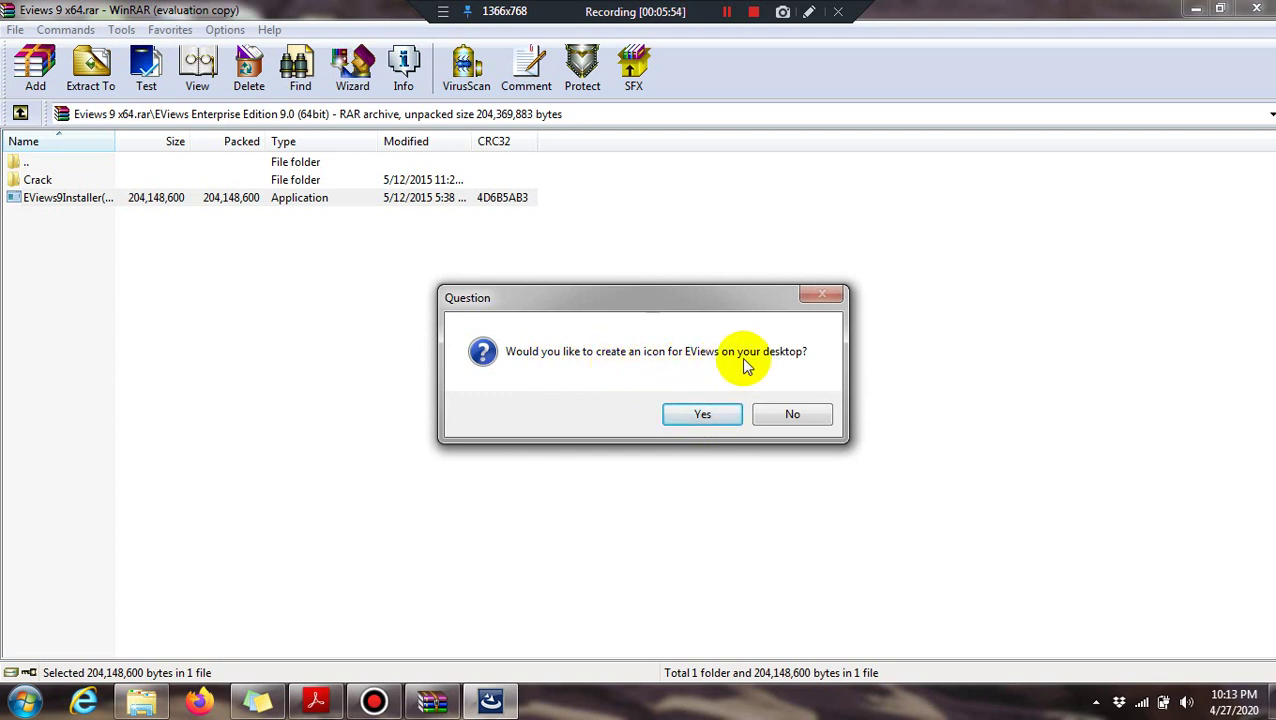
{"action": "left_click", "coordinate": [704, 415]}
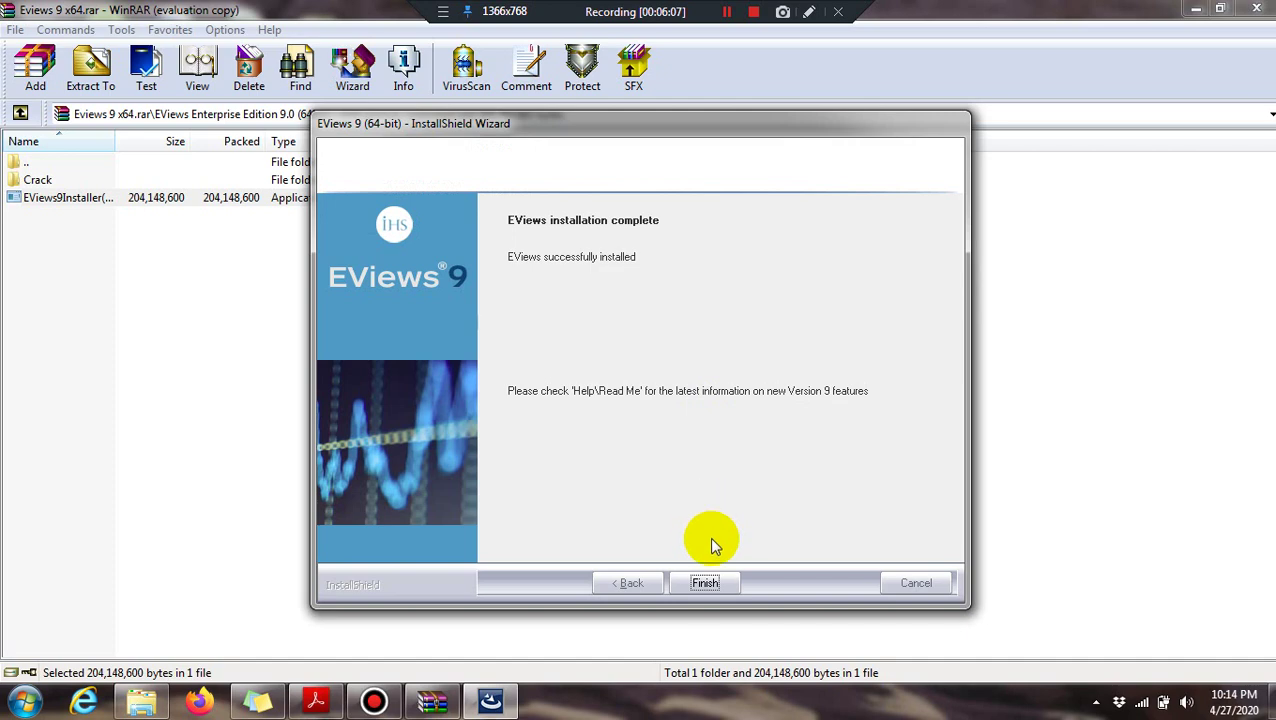
Finish the installer and close the Explorer window showing the EViews 9 Start Menu folder
{"action": "left_click", "coordinate": [705, 584]}
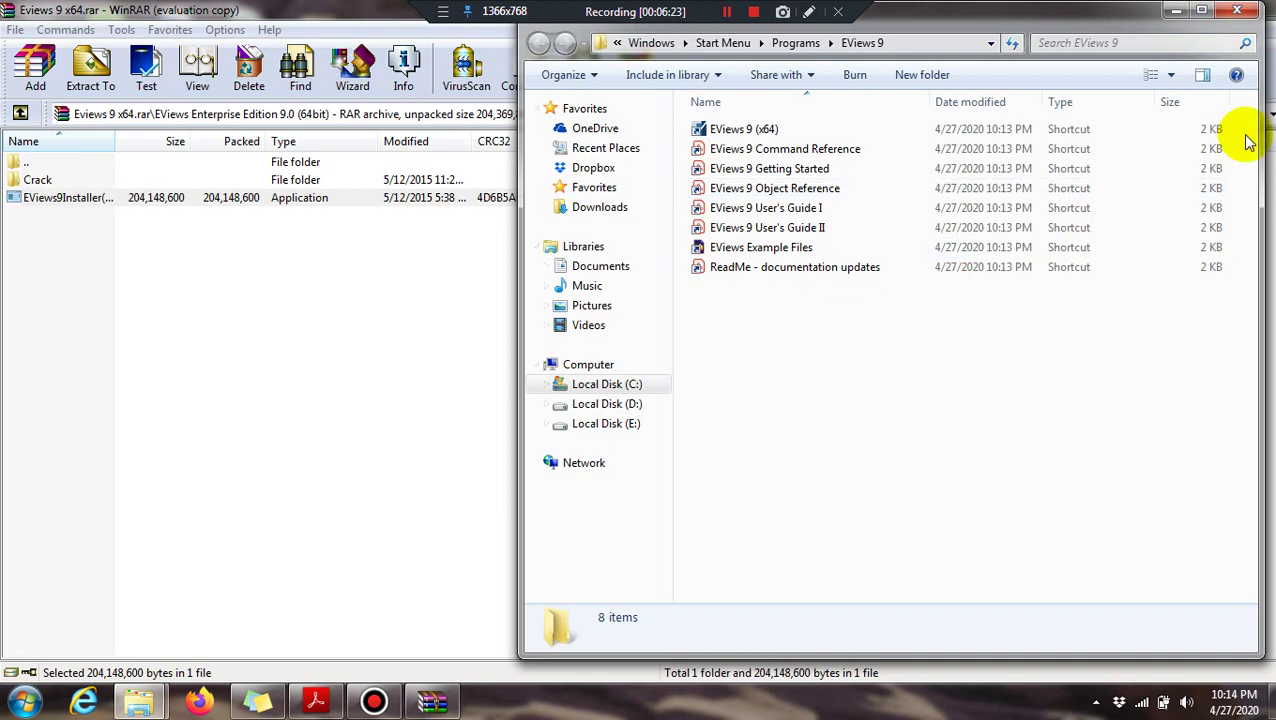
{"action": "left_click", "coordinate": [1237, 14]}
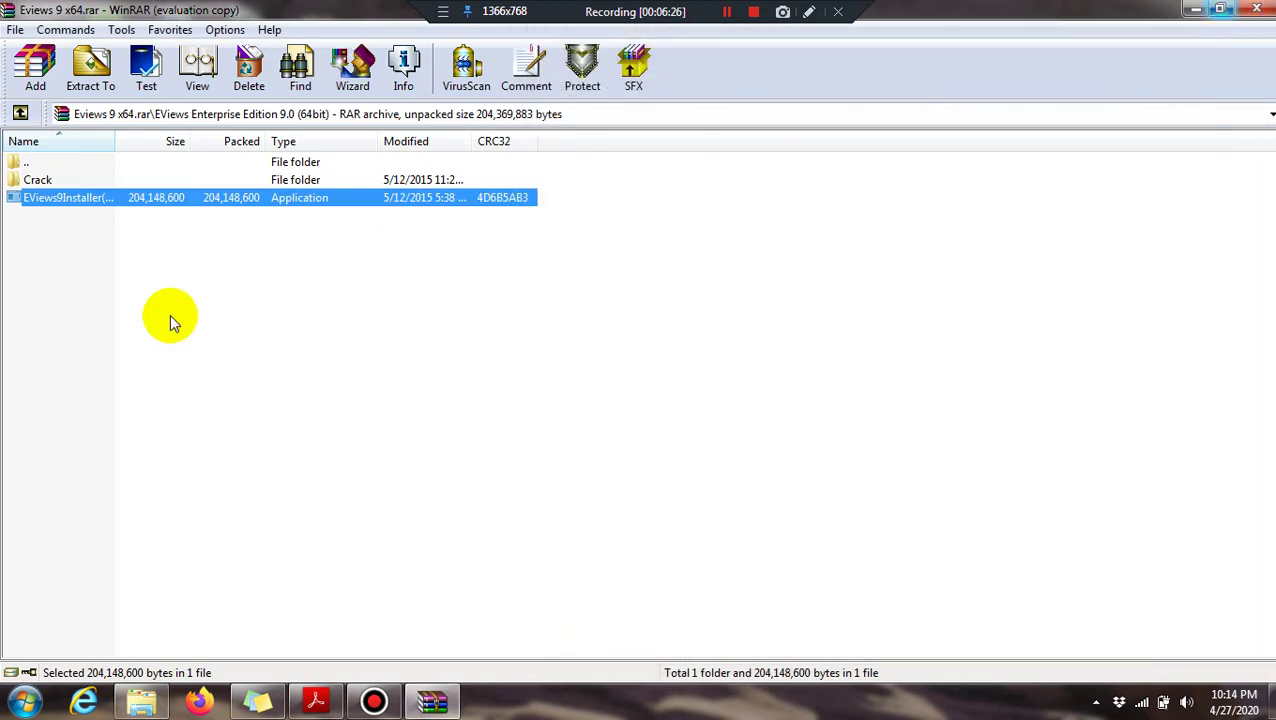
Run Patch.exe from the archive's Crack folder to patch EViews 9, then exit the patcher
{"action": "double_click", "coordinate": [48, 180]}
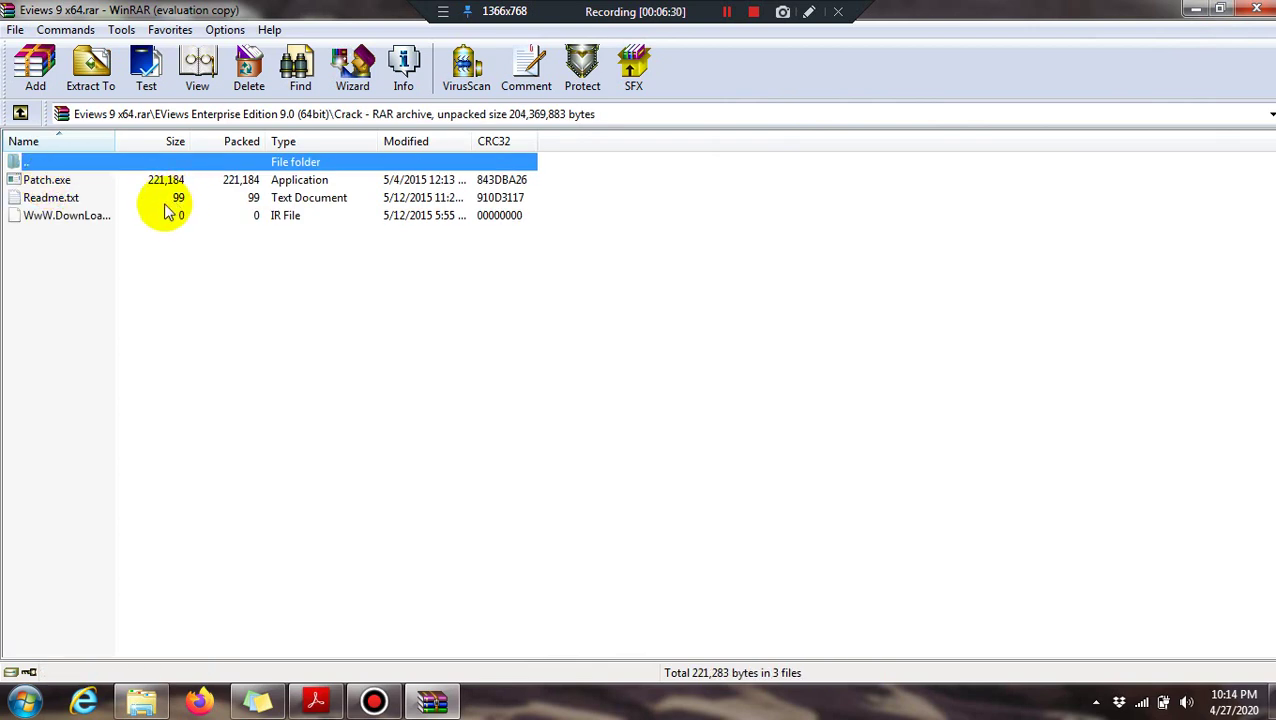
{"action": "double_click", "coordinate": [47, 180]}
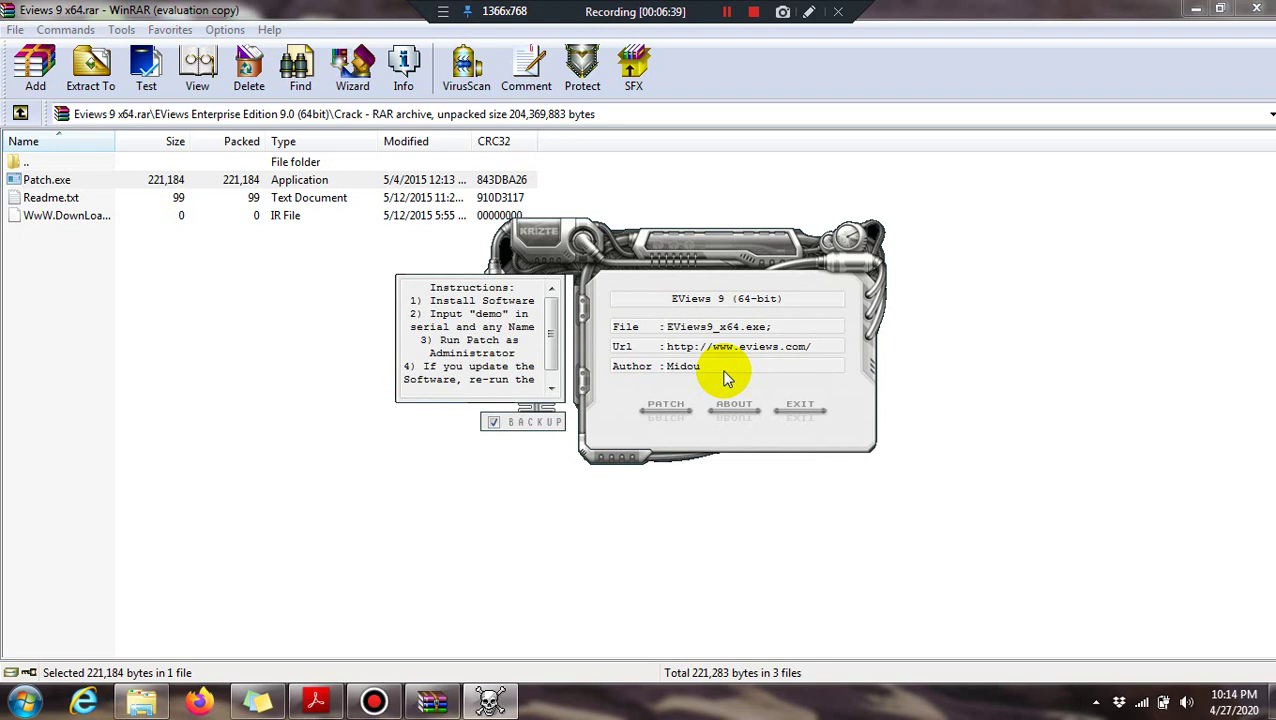
{"action": "left_click", "coordinate": [663, 410]}
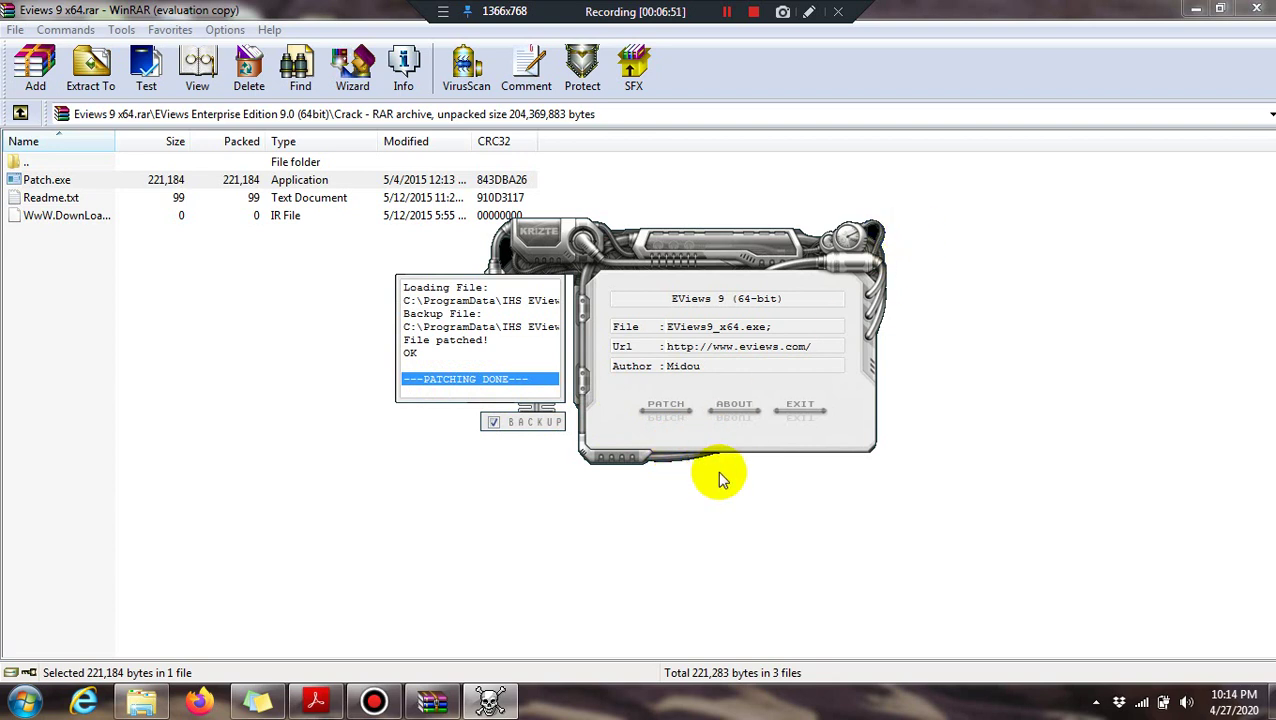
{"action": "left_click", "coordinate": [802, 406]}
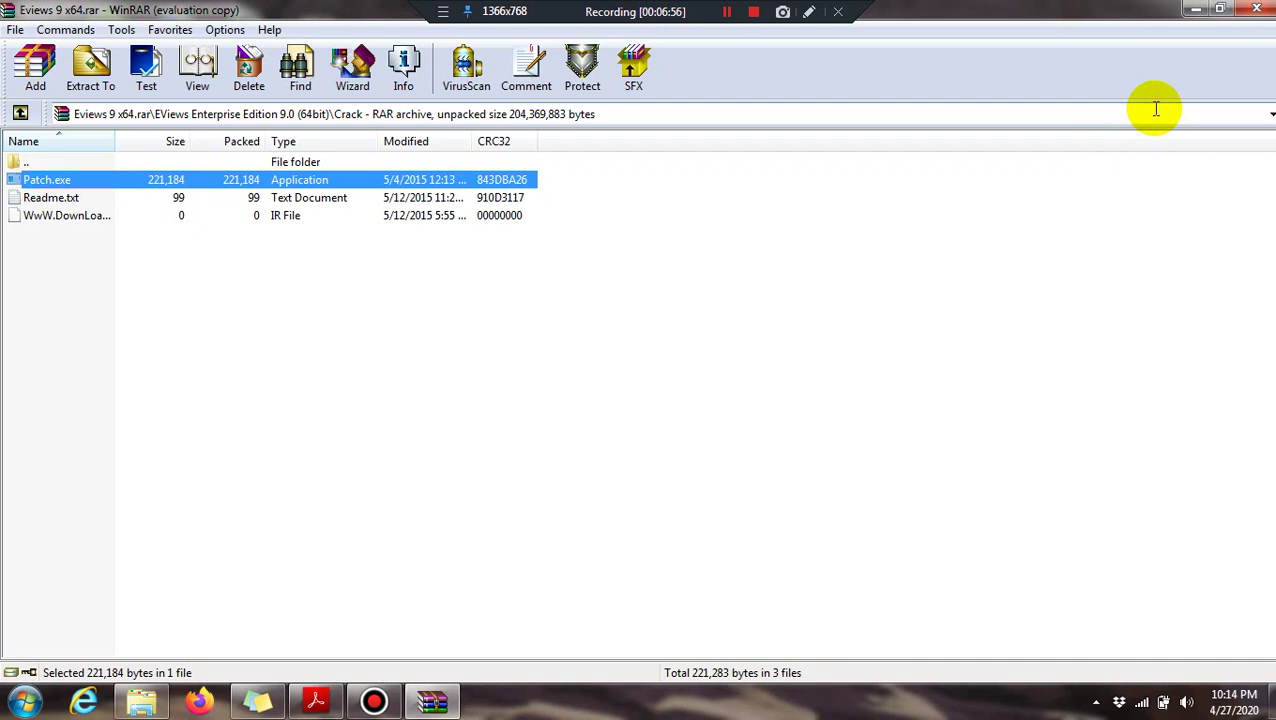
Close WinRAR, minimize Explorer, and launch EViews 9 from its desktop shortcut
{"action": "left_click", "coordinate": [1257, 9]}
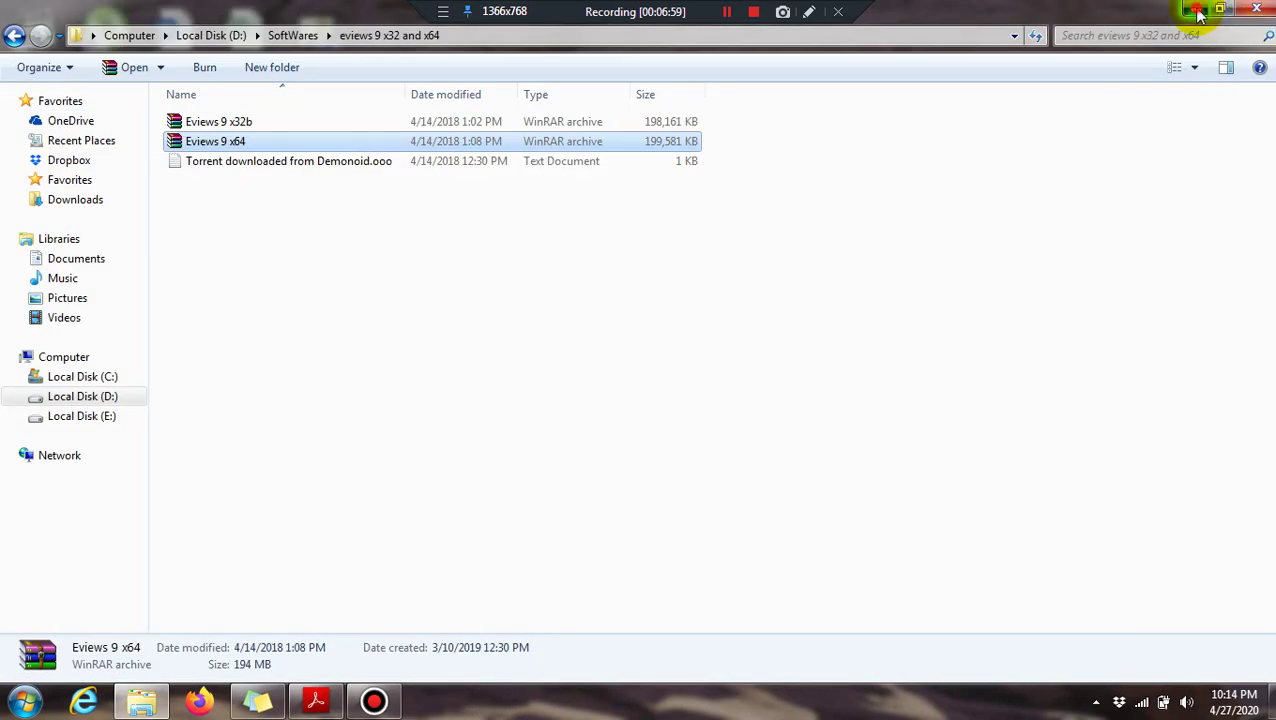
{"action": "left_click", "coordinate": [1199, 12]}
{"action": "double_click", "coordinate": [316, 140]}
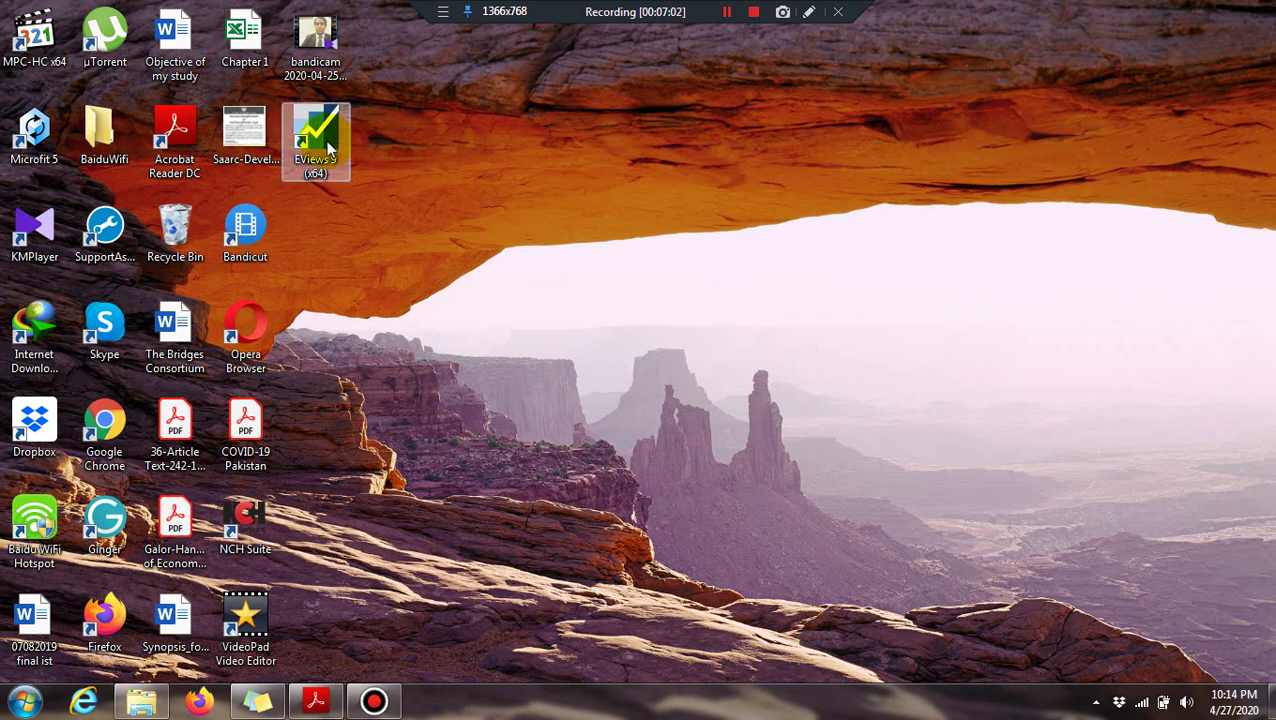